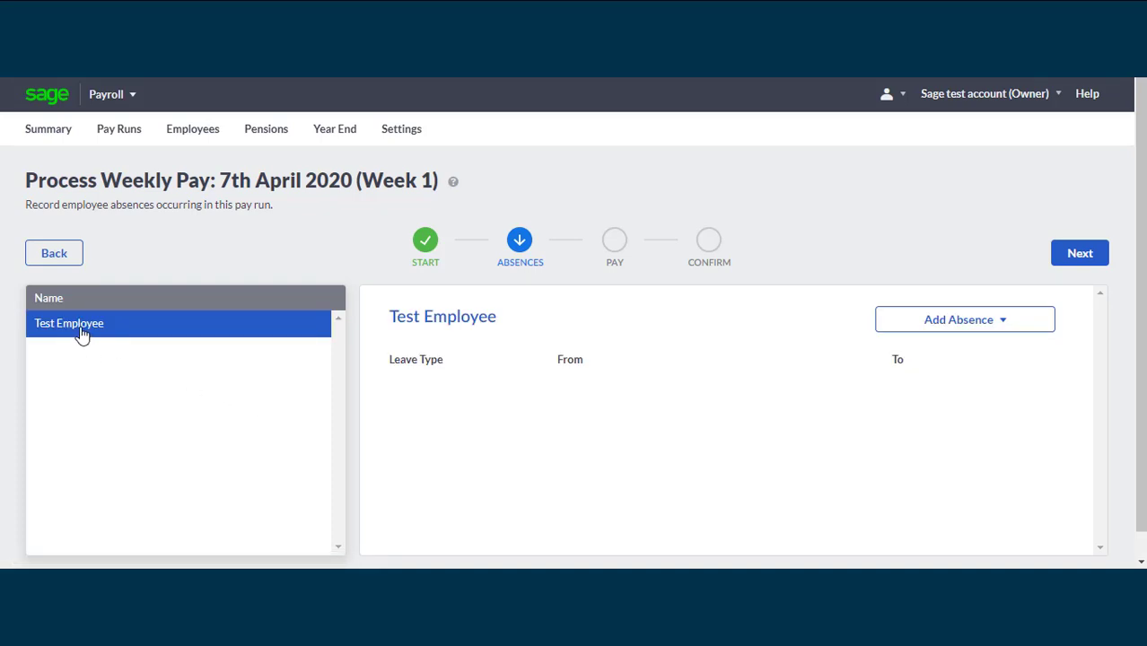
Look through the absence types available for Test Employee and continue to the pay stage without adding an absence
click(1005, 321)
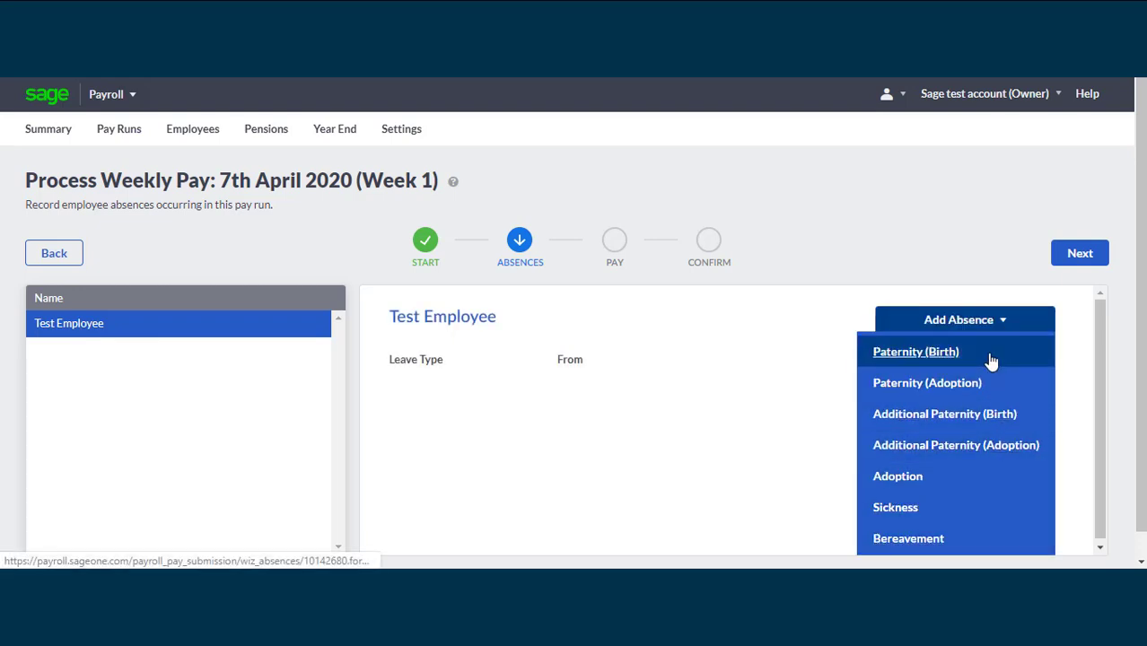
click(1109, 327)
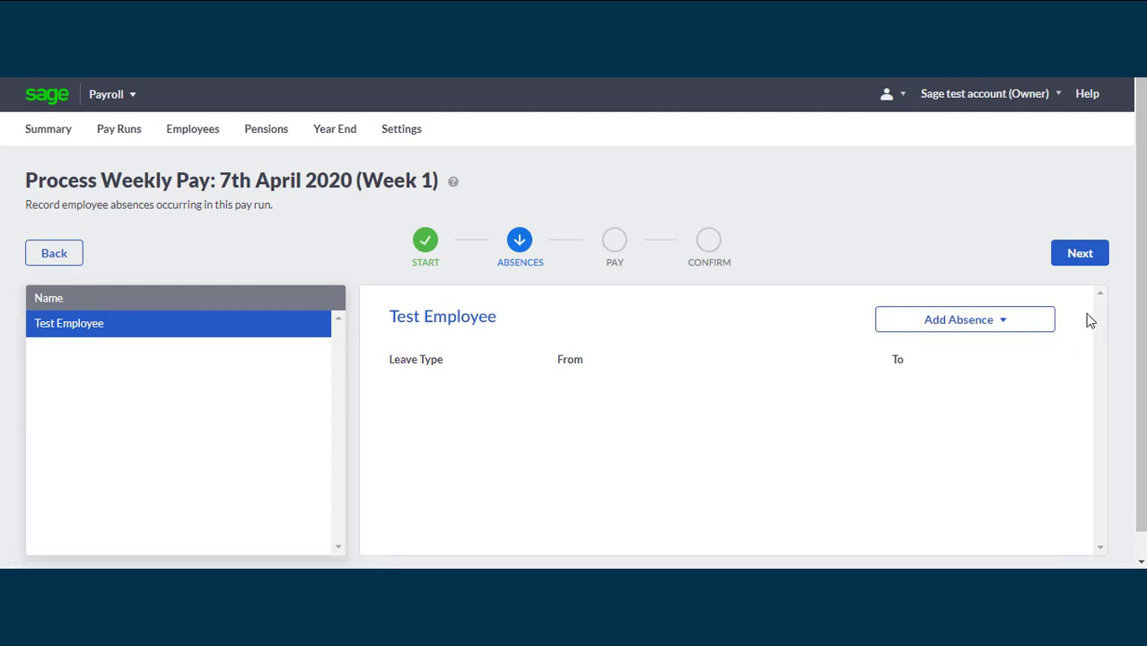
click(1082, 256)
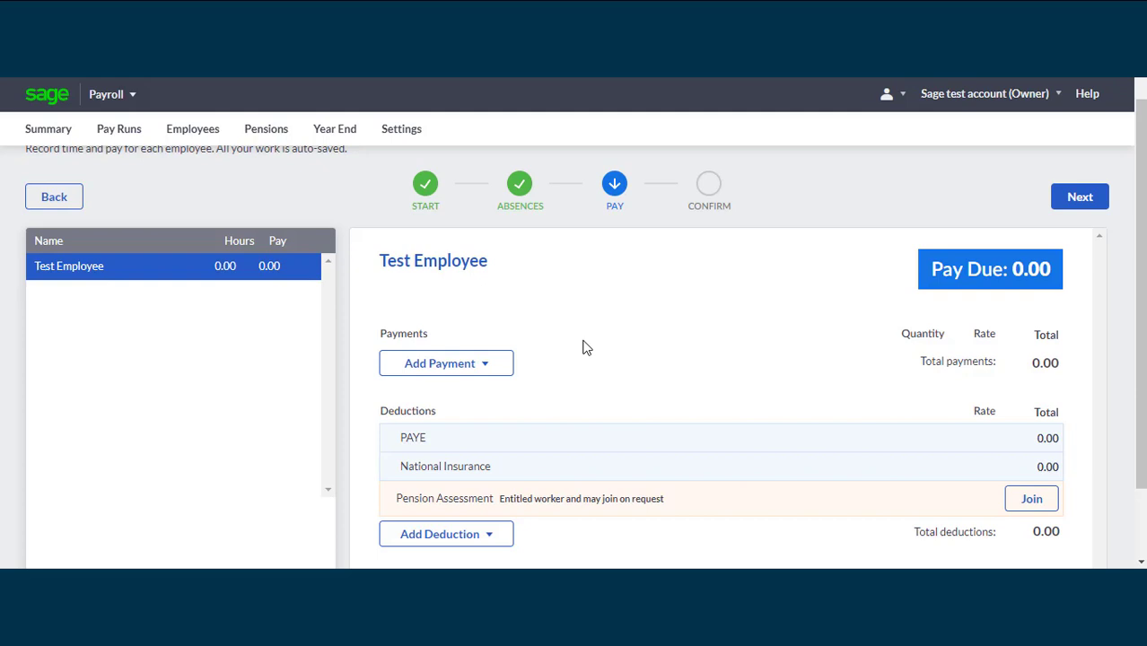
Add a Salary payment to Test Employee's weekly pay with a rate of 1000
click(482, 373)
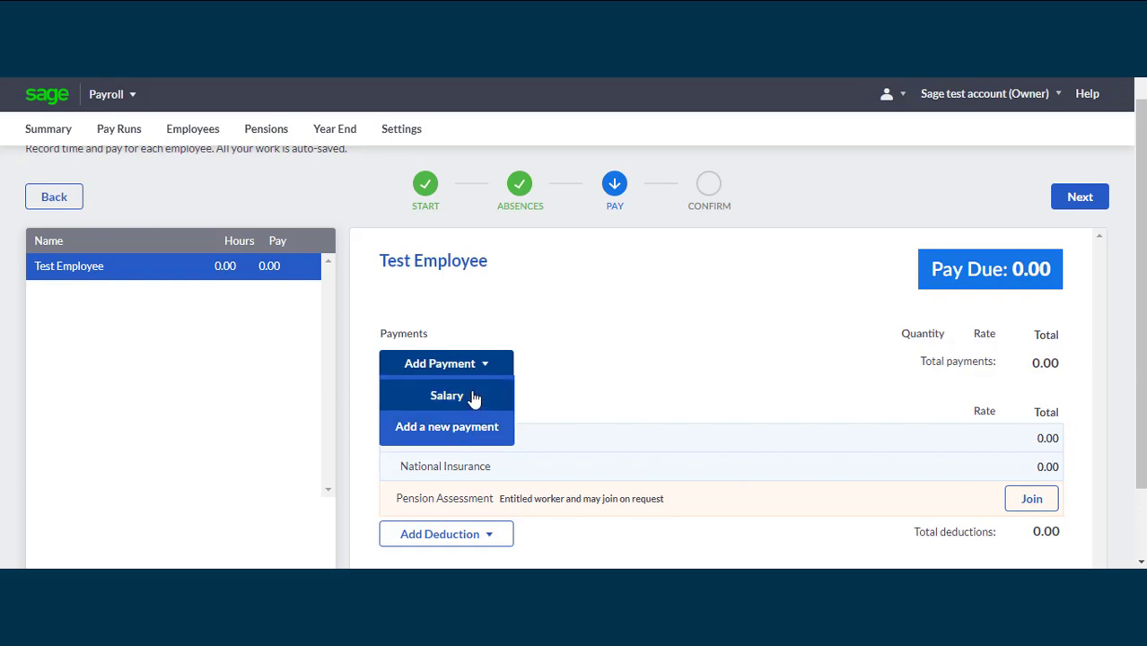
click(473, 398)
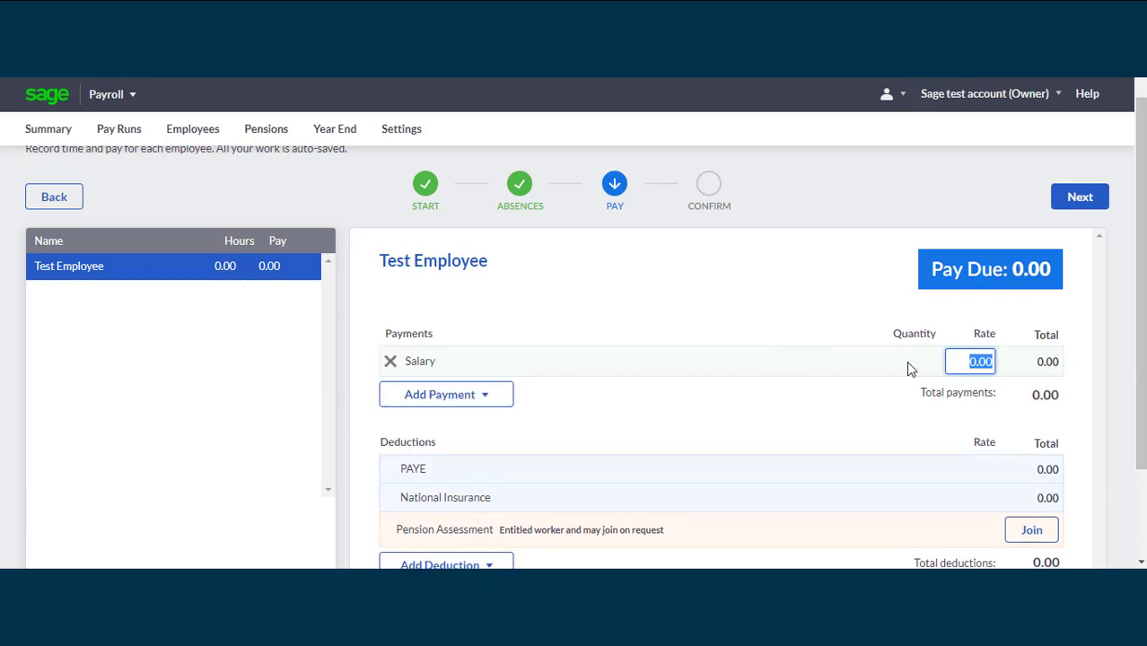
text(1000)
click(979, 415)
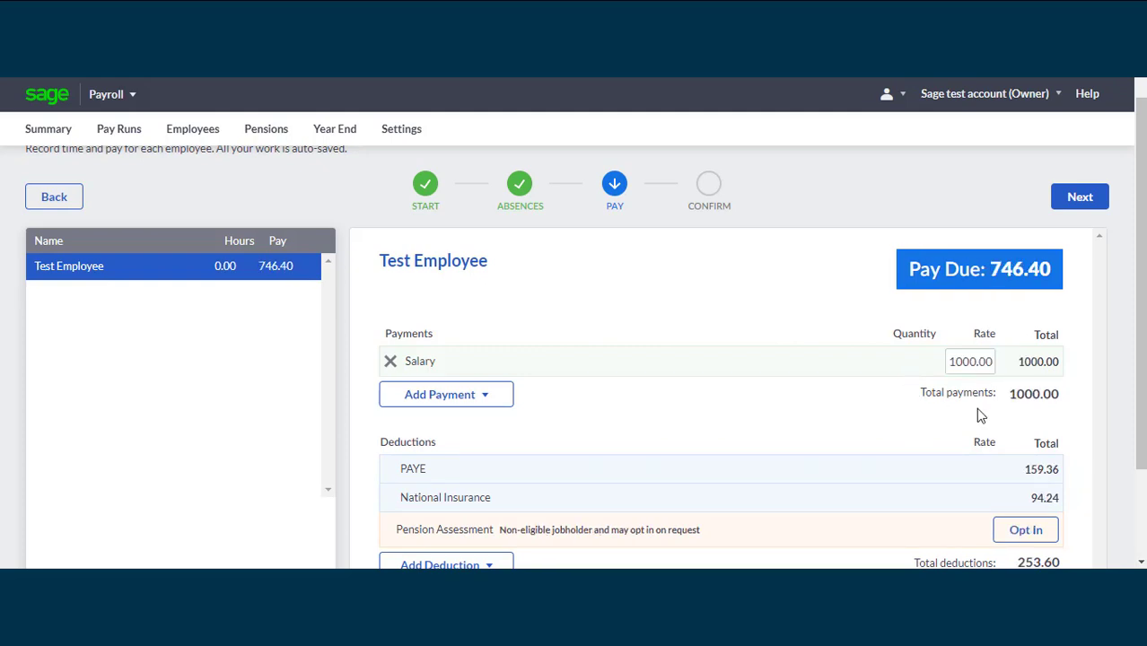
Review Test Employee's payments and deductions and continue to the confirmation stage of the pay run
scroll(1039, 398, down, 2)
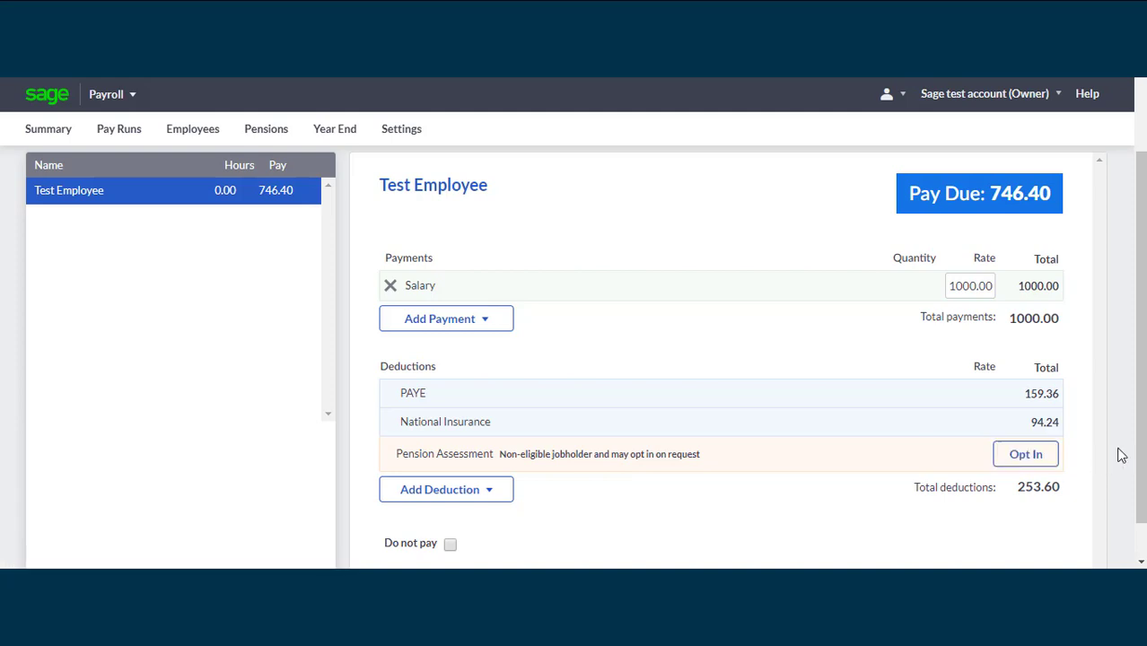
drag(1138, 456, 1141, 394)
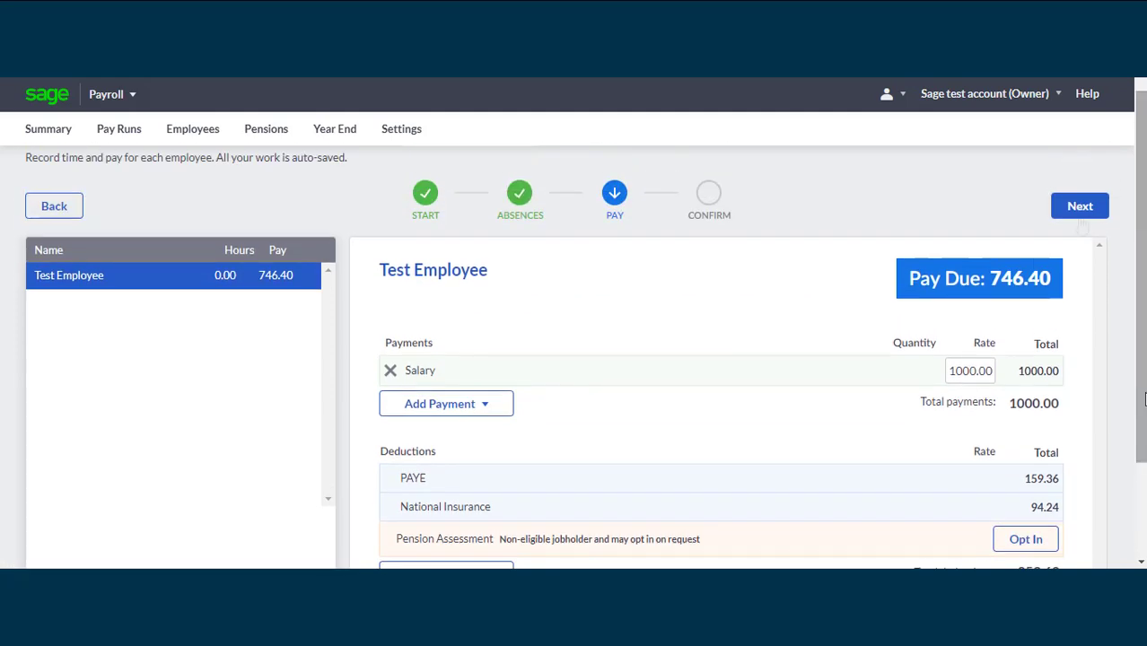
click(1086, 207)
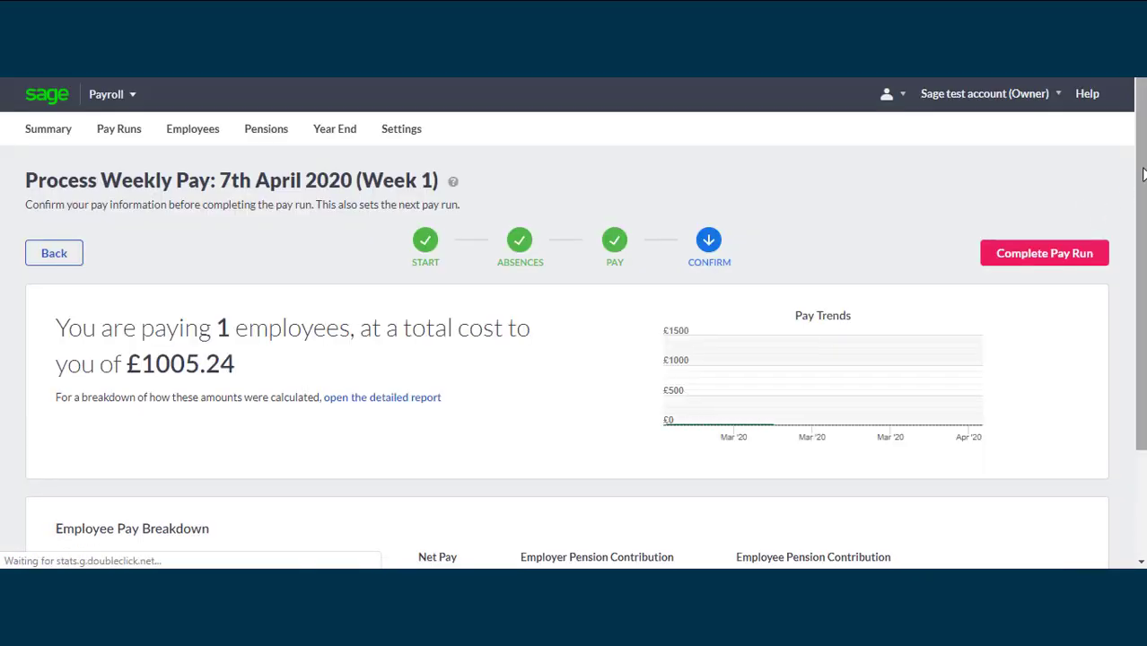
Review the pay run's cost summary and employee pay breakdown, and check Test Employee's draft payslip
drag(1142, 169, 1143, 185)
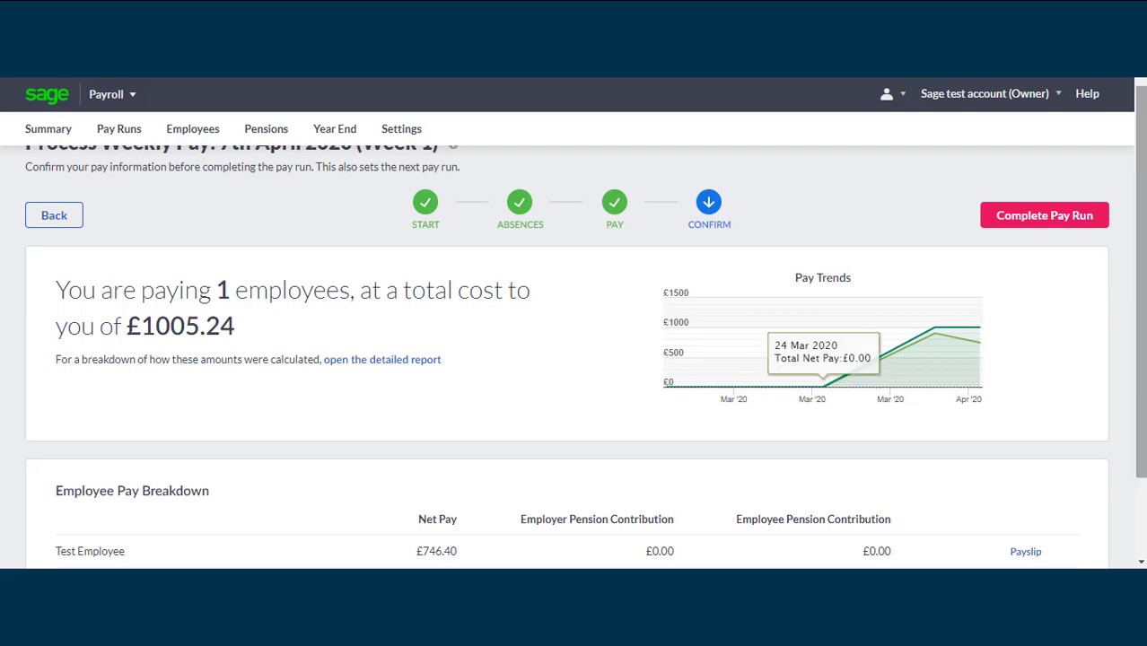
scroll(857, 413, down, 2)
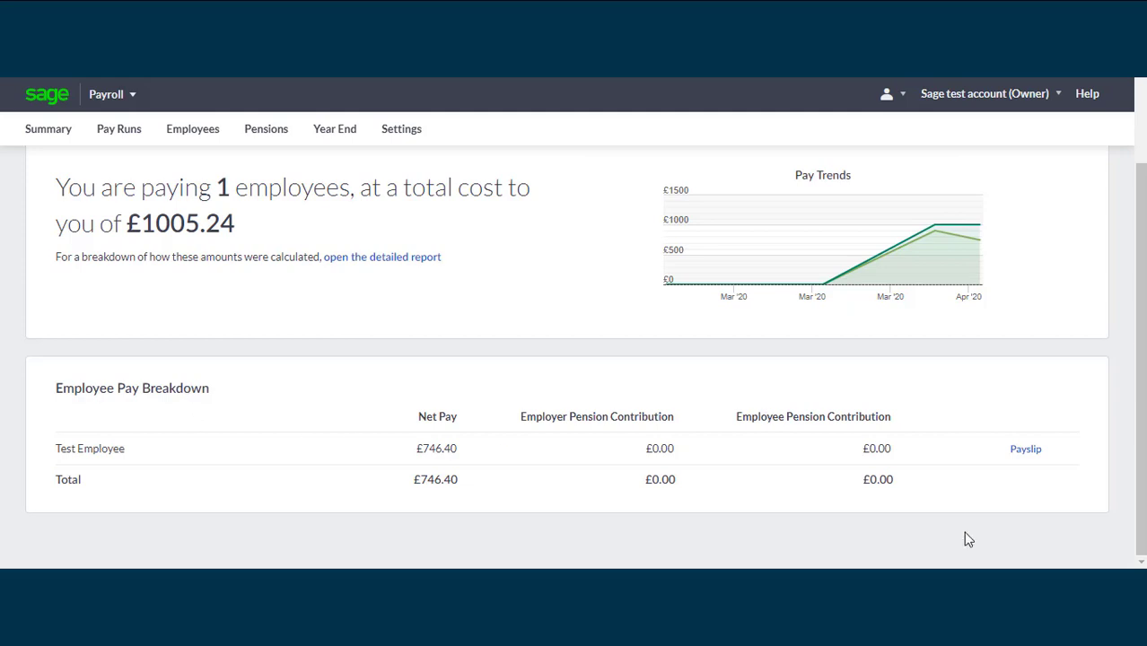
click(1026, 449)
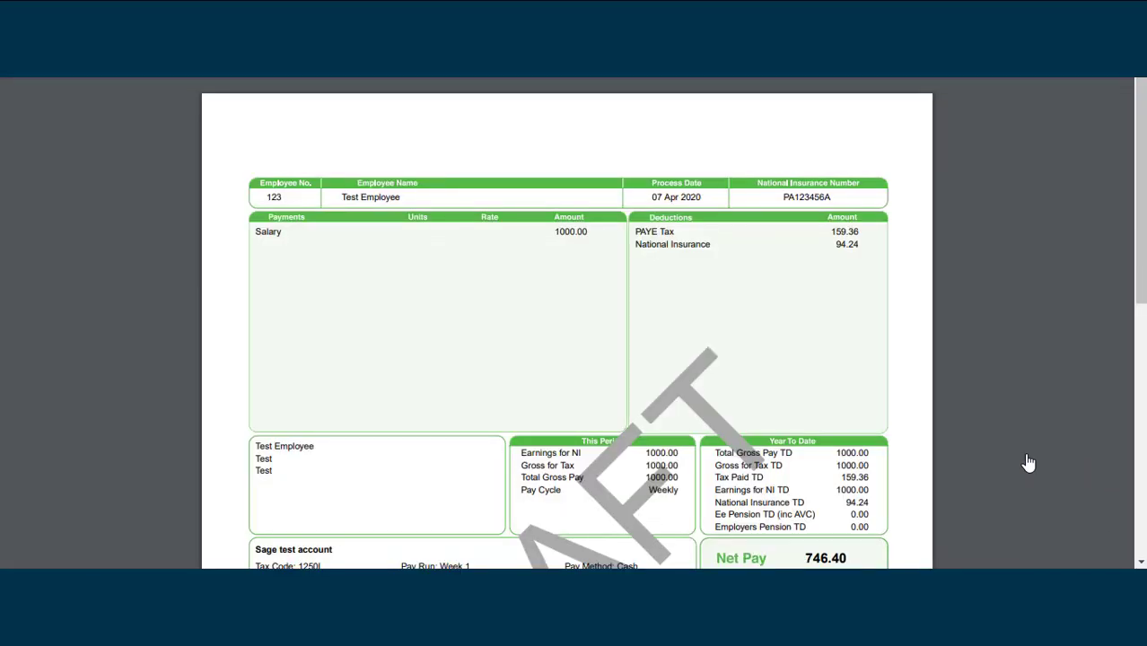
scroll(1029, 462, down, 3)
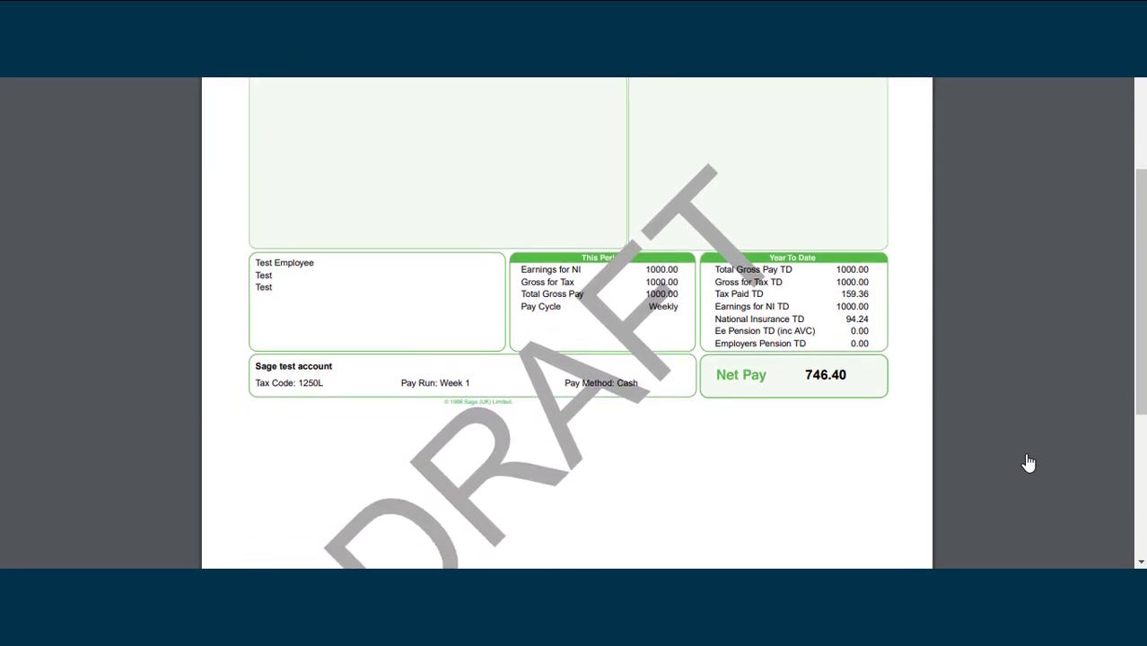
scroll(1028, 462, up, 3)
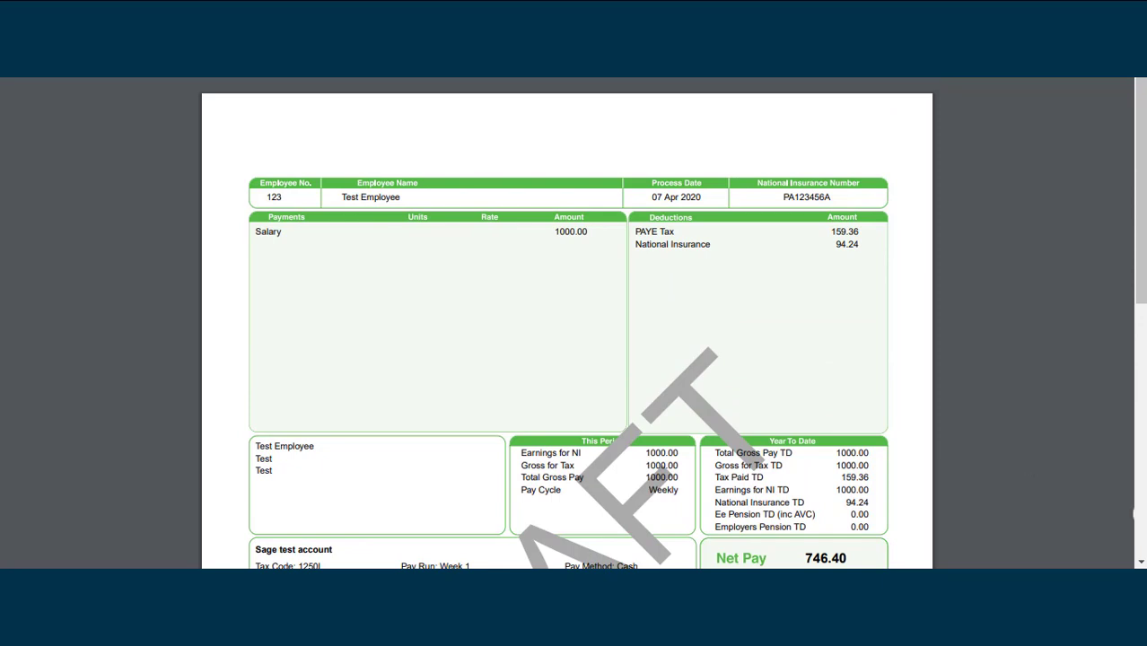
key(Escape)
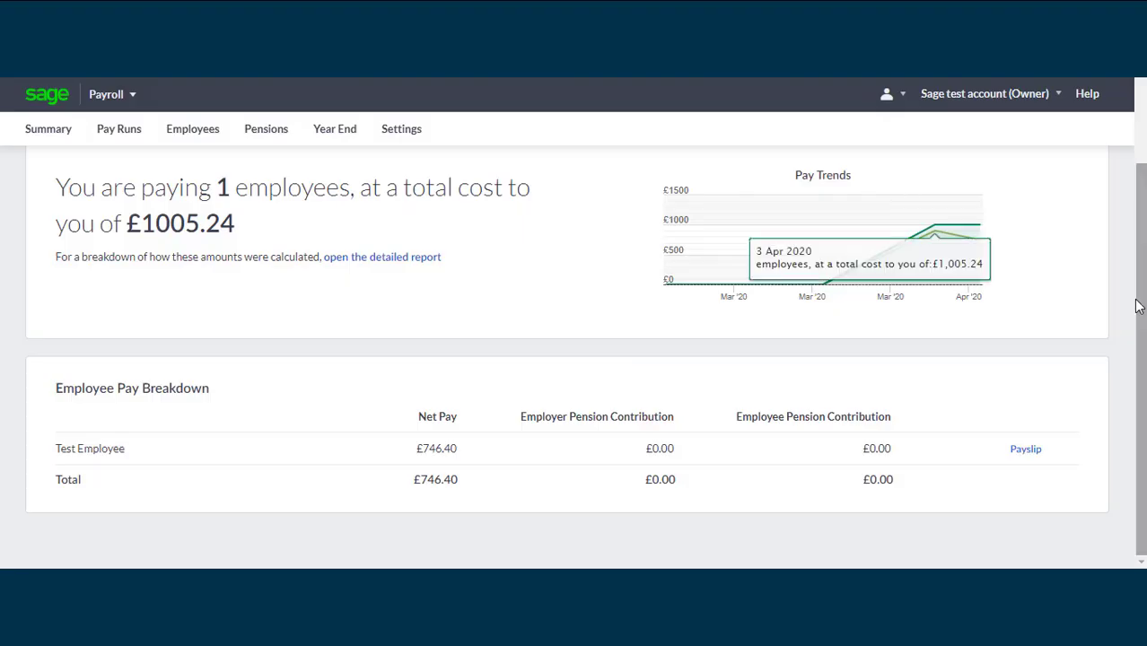
scroll(906, 189, up, 3)
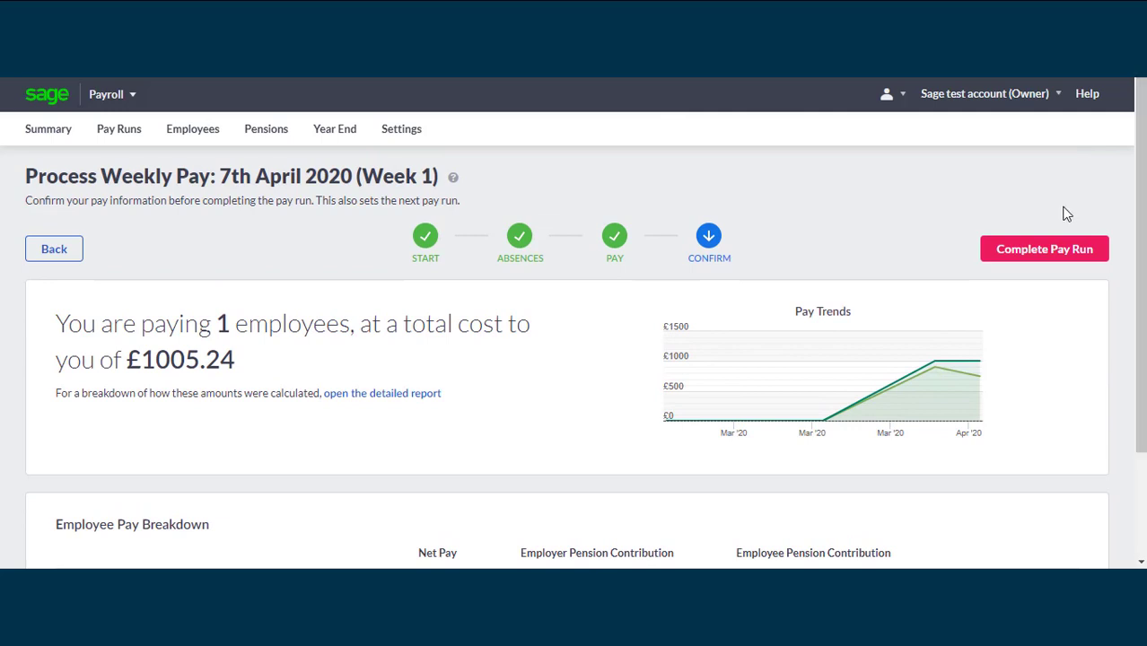
Complete the 7th April 2020 (Week 1) pay run and confirm its pay values for submission to HMRC
click(1056, 257)
click(1056, 256)
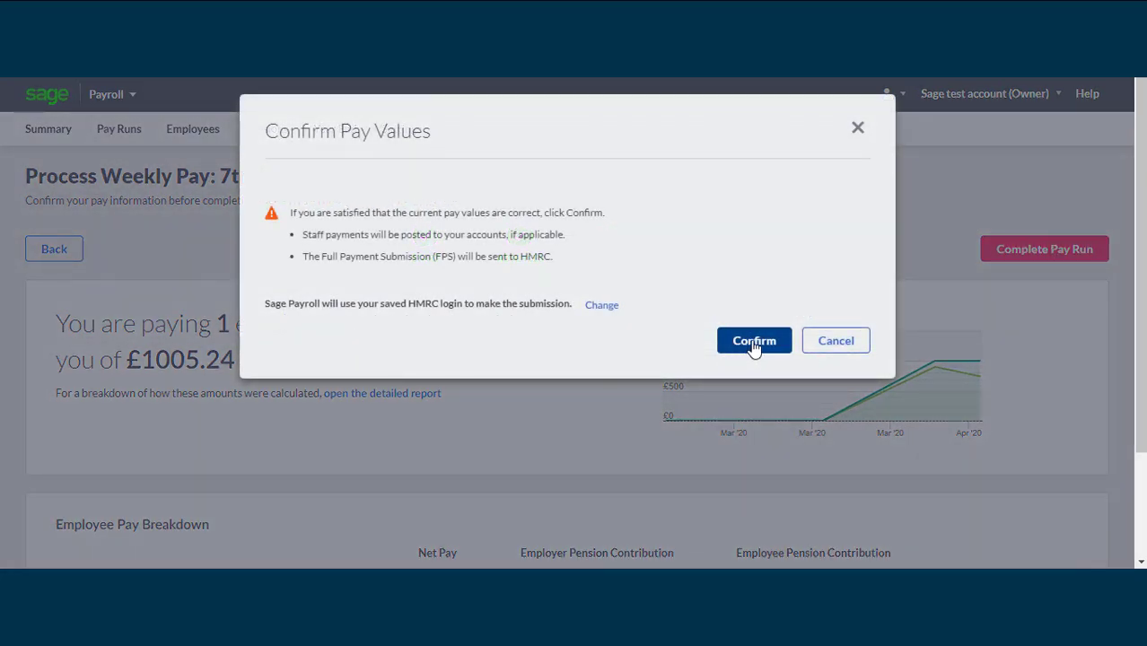
click(754, 341)
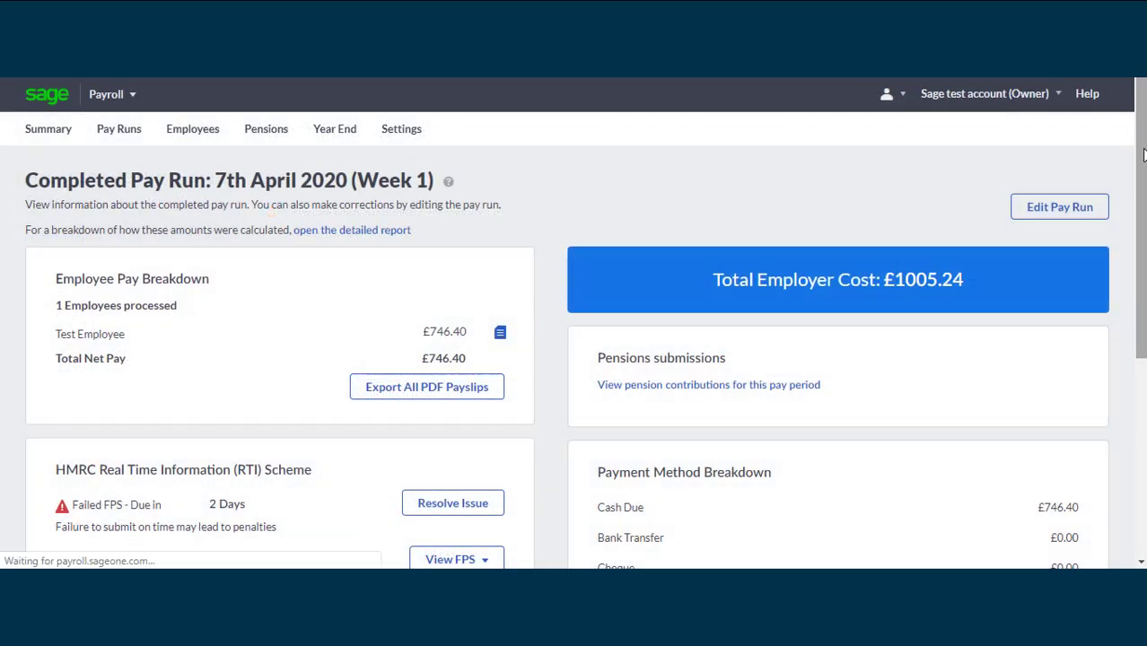
Examine the failed FPS issue on the completed pay run, reveal the alternative HMRC login fields, and close it without resubmitting
drag(1141, 185, 1141, 167)
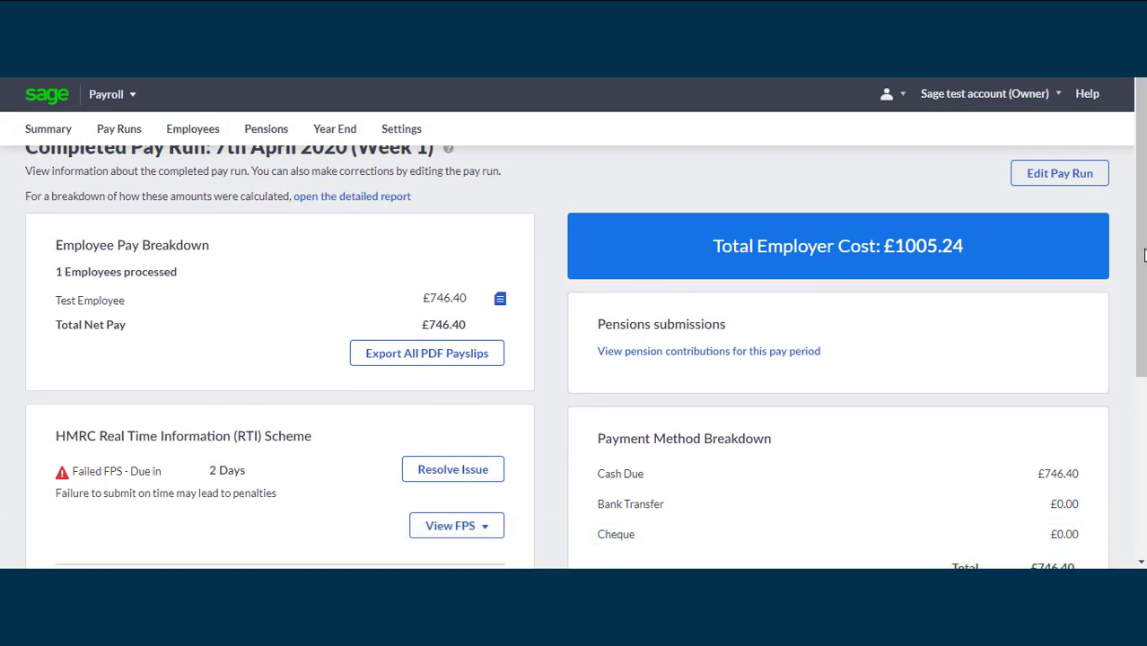
drag(1142, 256, 1141, 370)
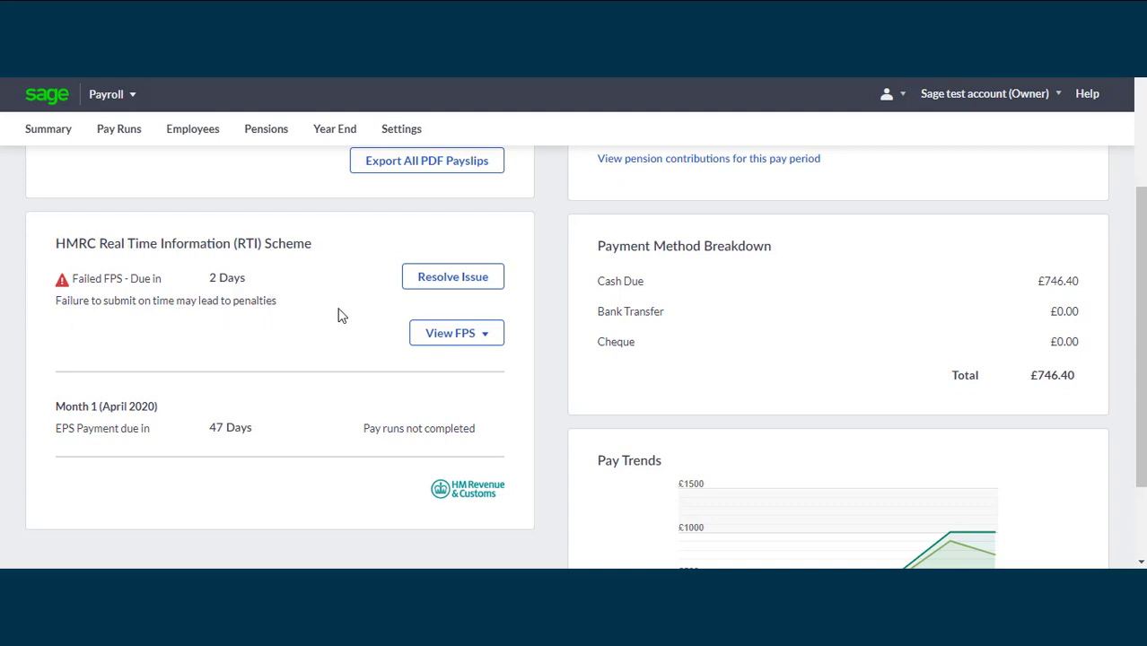
click(443, 283)
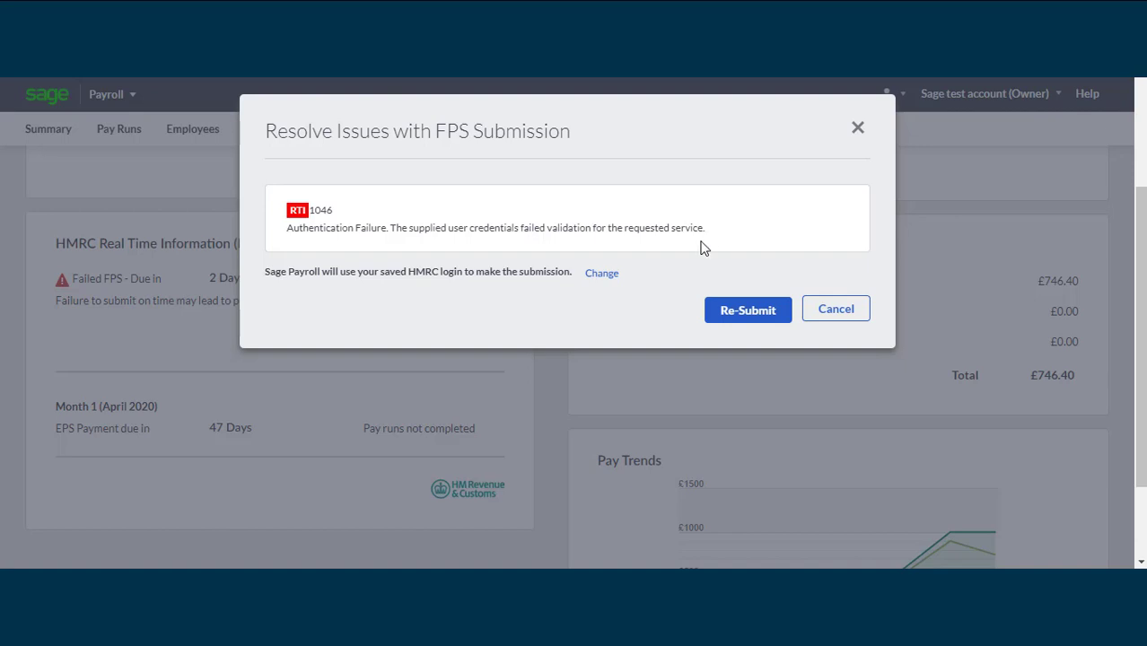
click(601, 274)
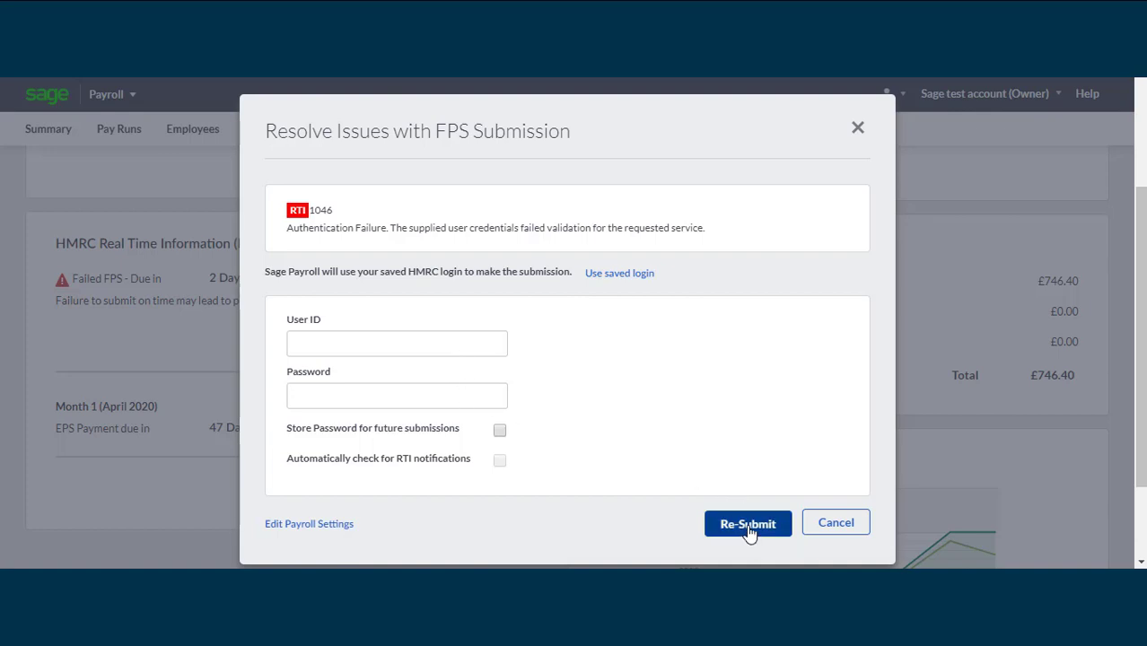
click(858, 127)
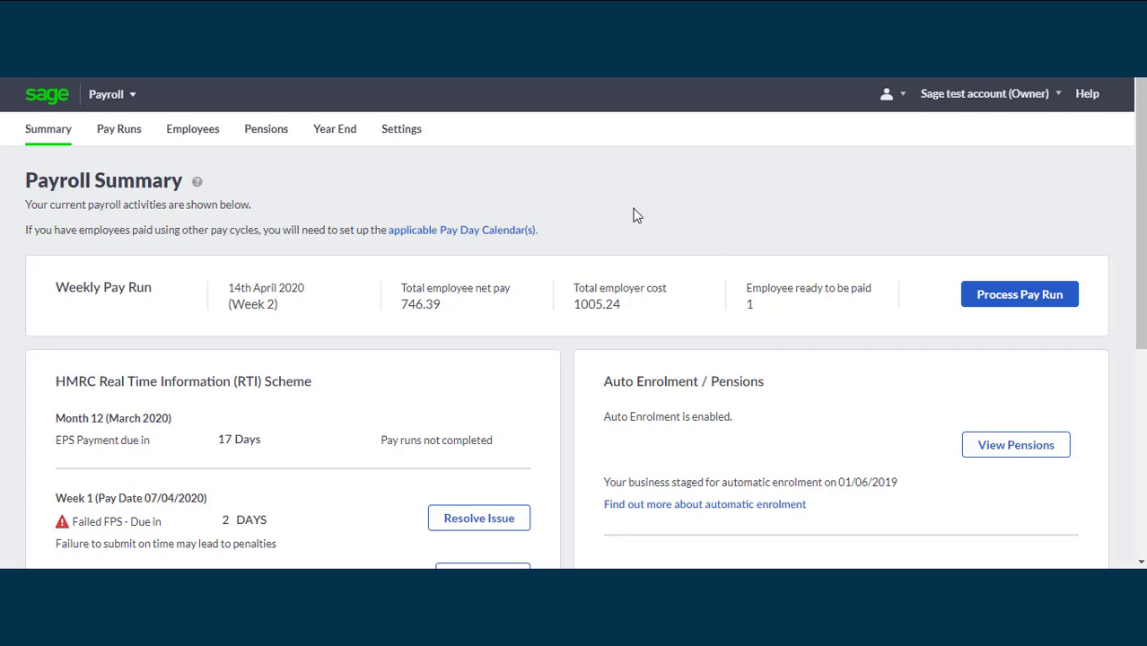
Open the processed Week 1 pay run dated 07 Apr 2020 from the list of pay runs
click(120, 142)
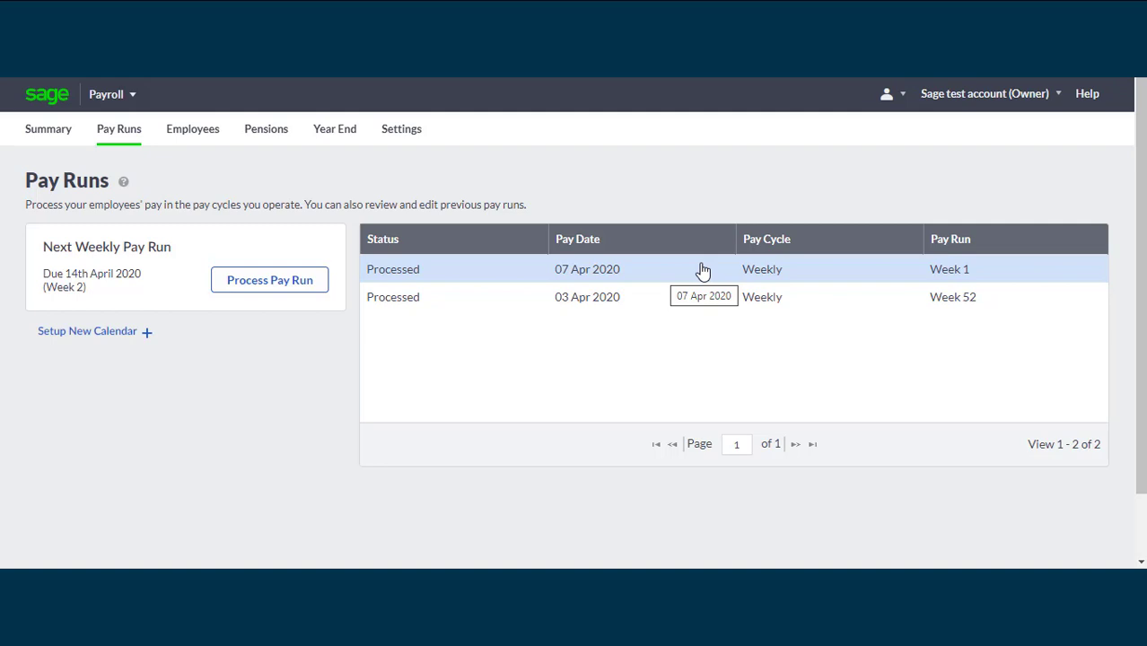
click(702, 271)
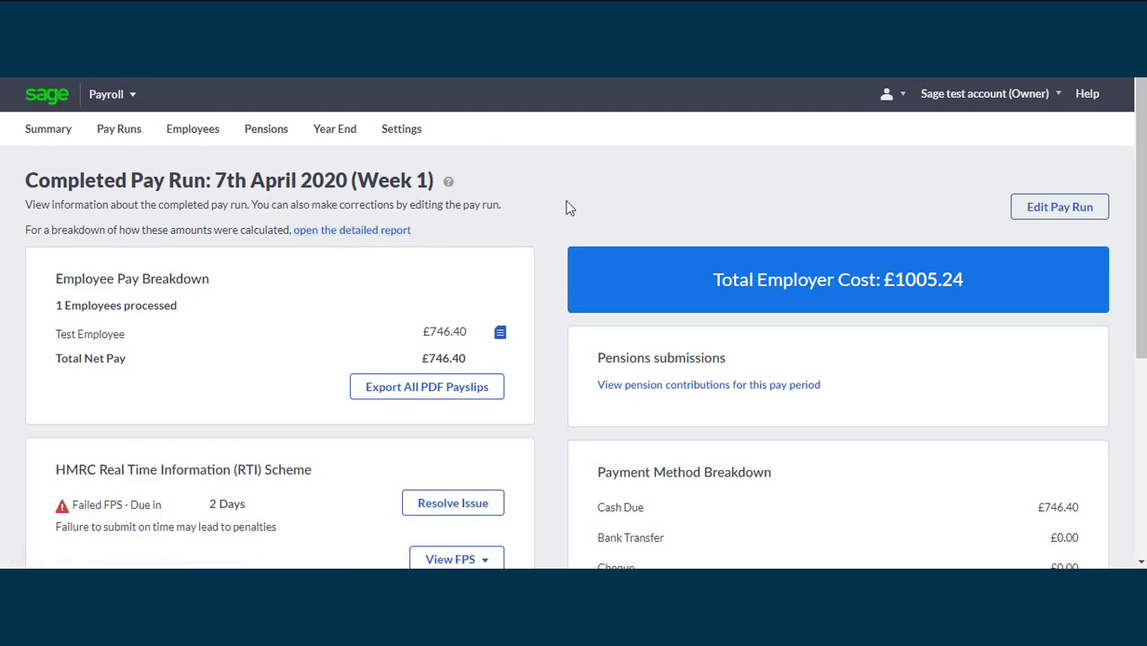
Show the year end reports for tax year 2020/2021 and open the Employee Pay (P11) review
click(343, 144)
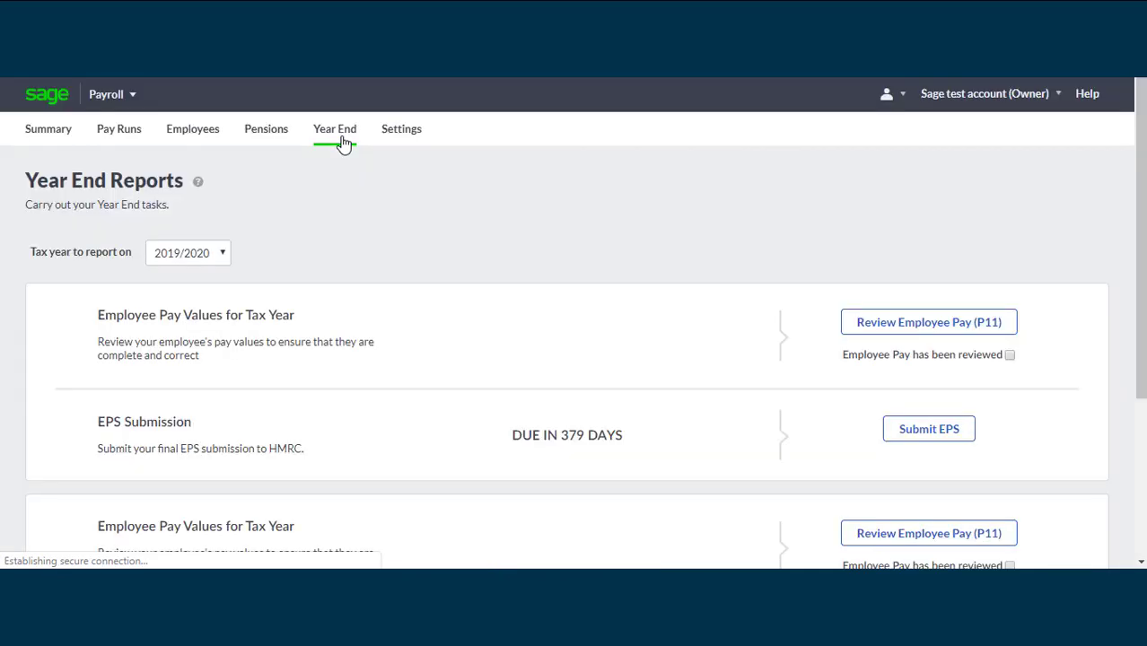
click(224, 255)
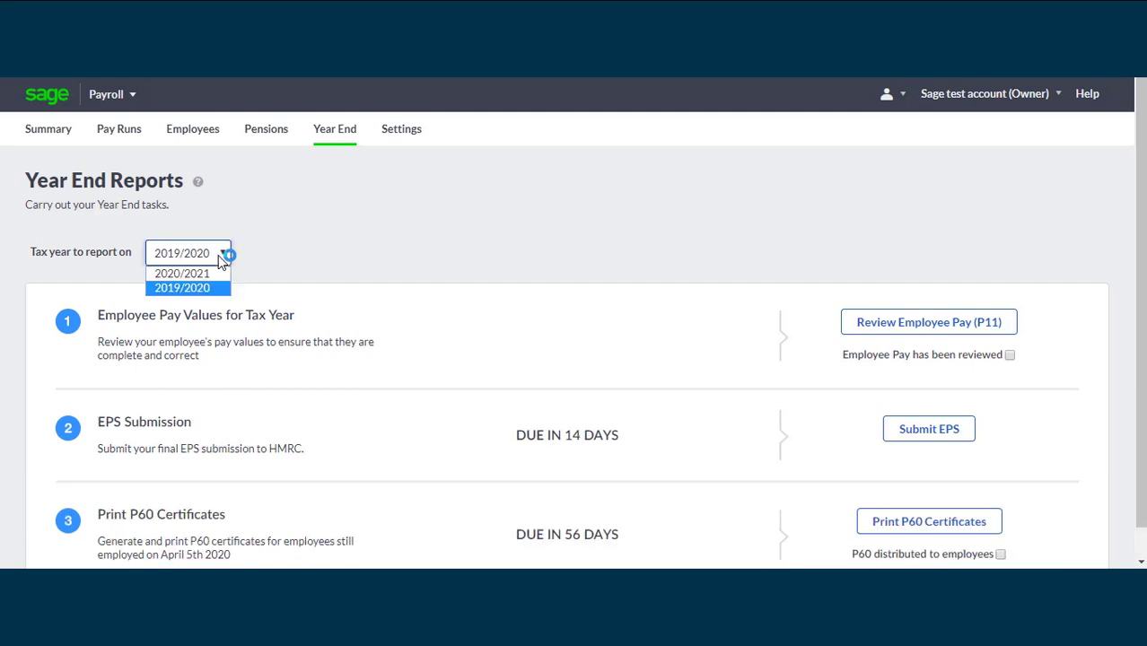
click(205, 273)
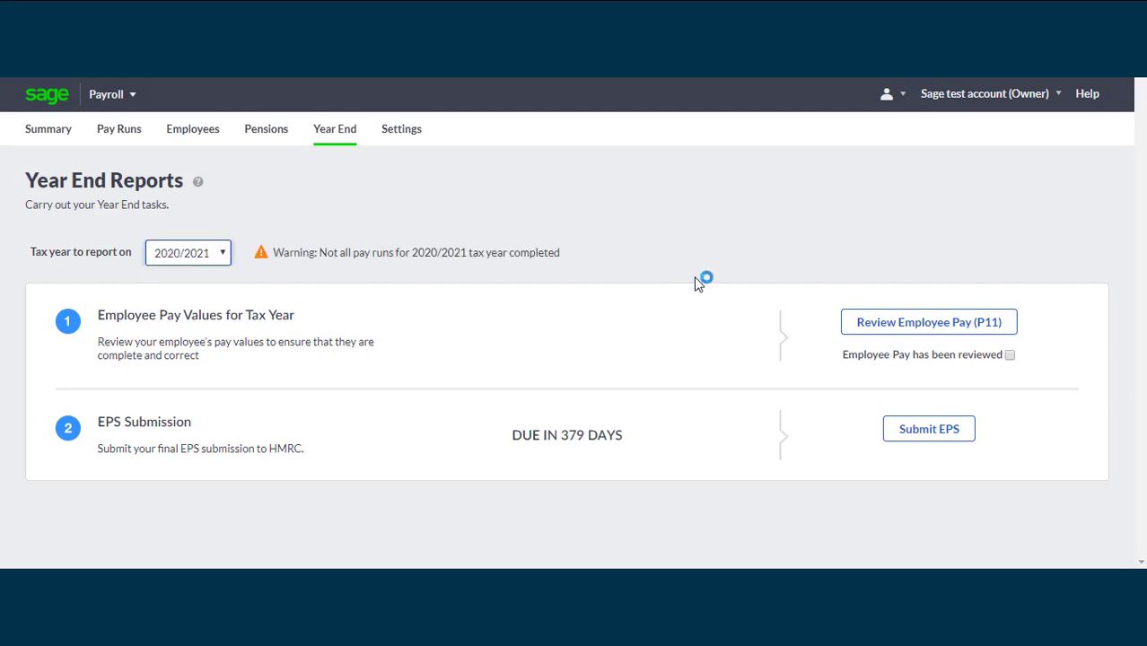
click(939, 334)
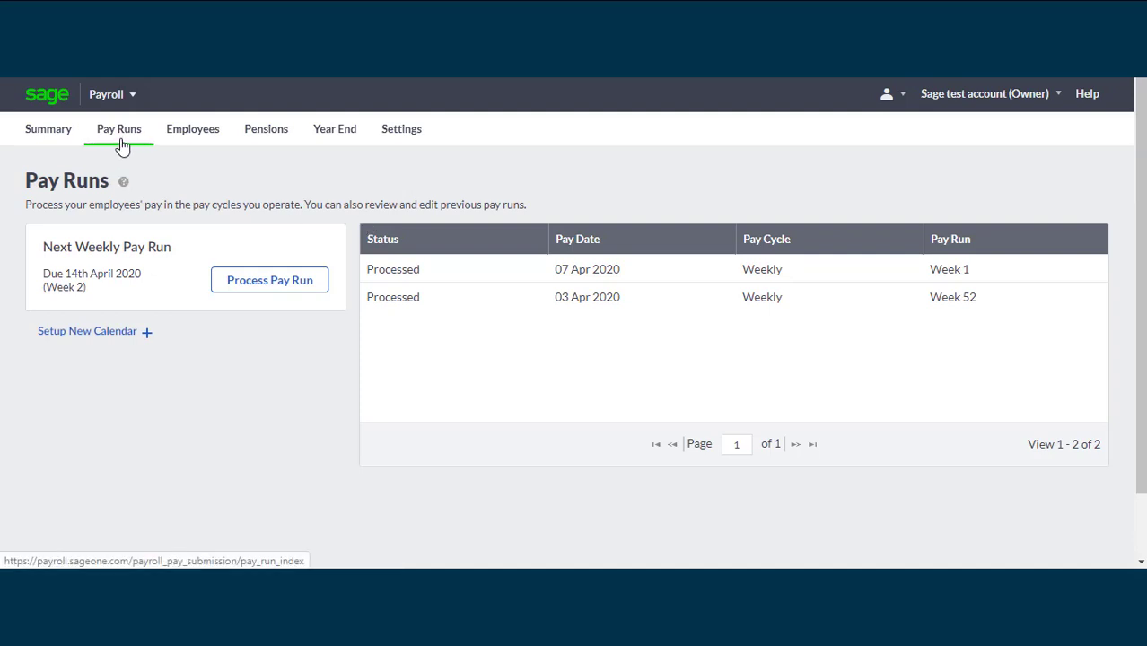
Open the processed Week 6 pay run of 12 May 2020 and read through its P32 Employer Payment Record
click(655, 274)
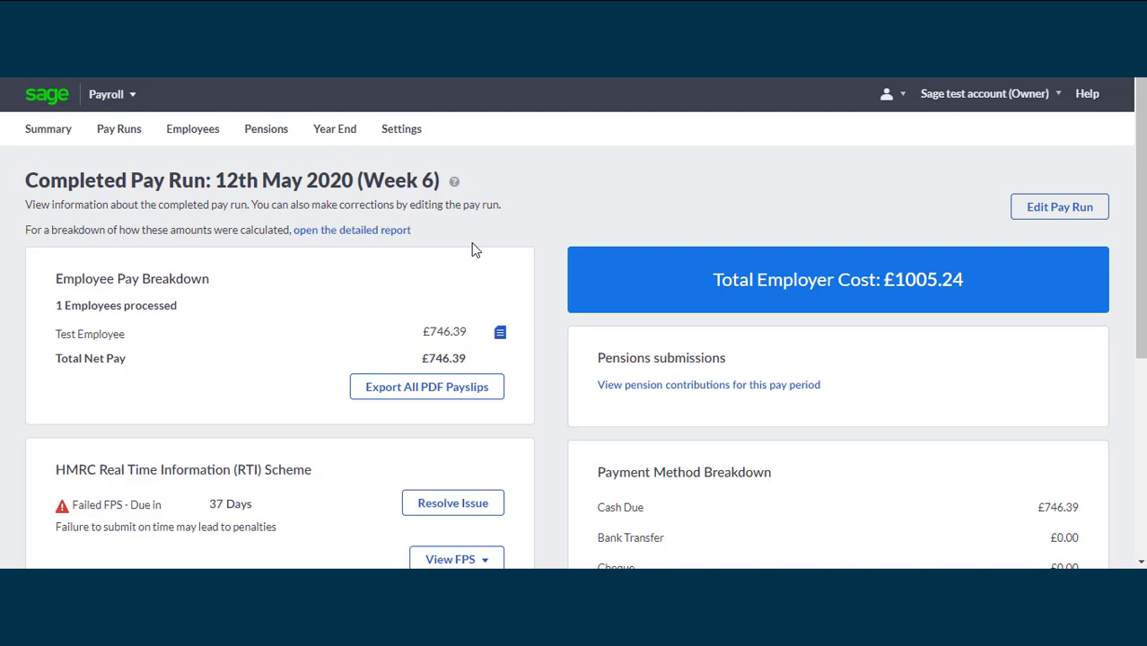
click(114, 137)
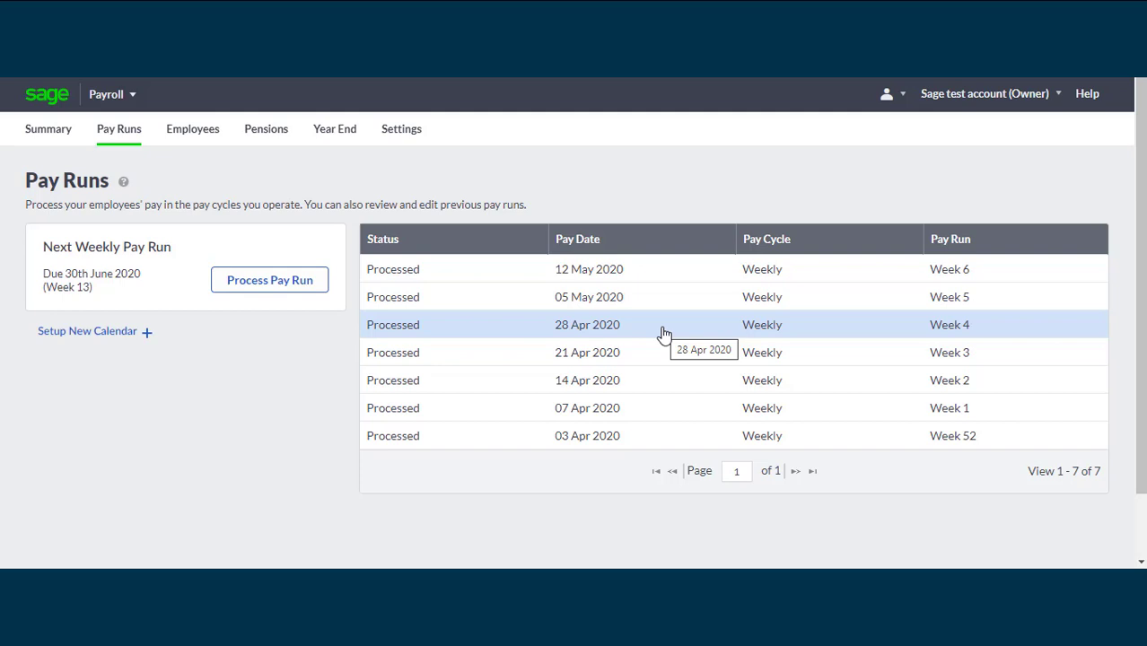
click(646, 277)
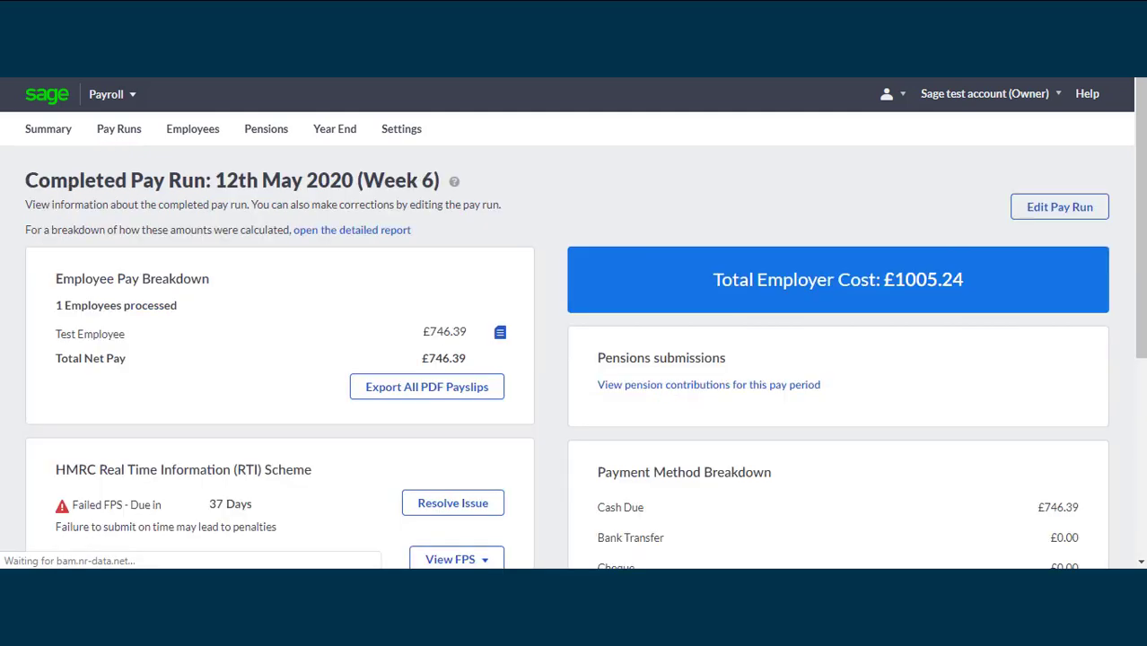
drag(1141, 130, 1141, 294)
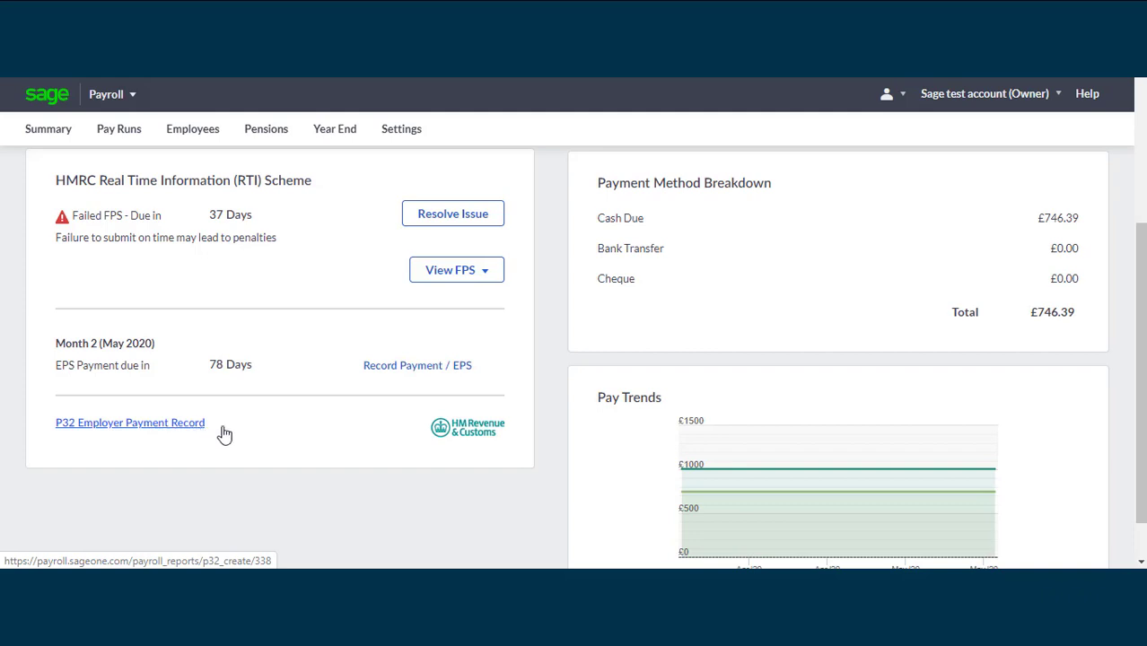
click(103, 423)
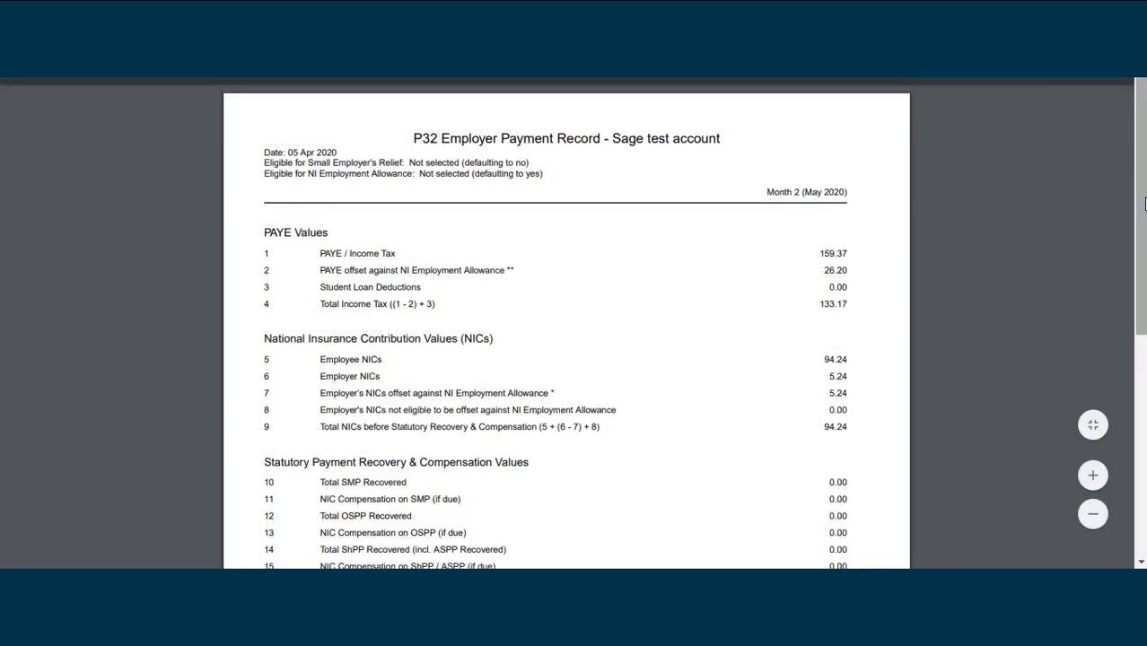
drag(1143, 226, 1119, 430)
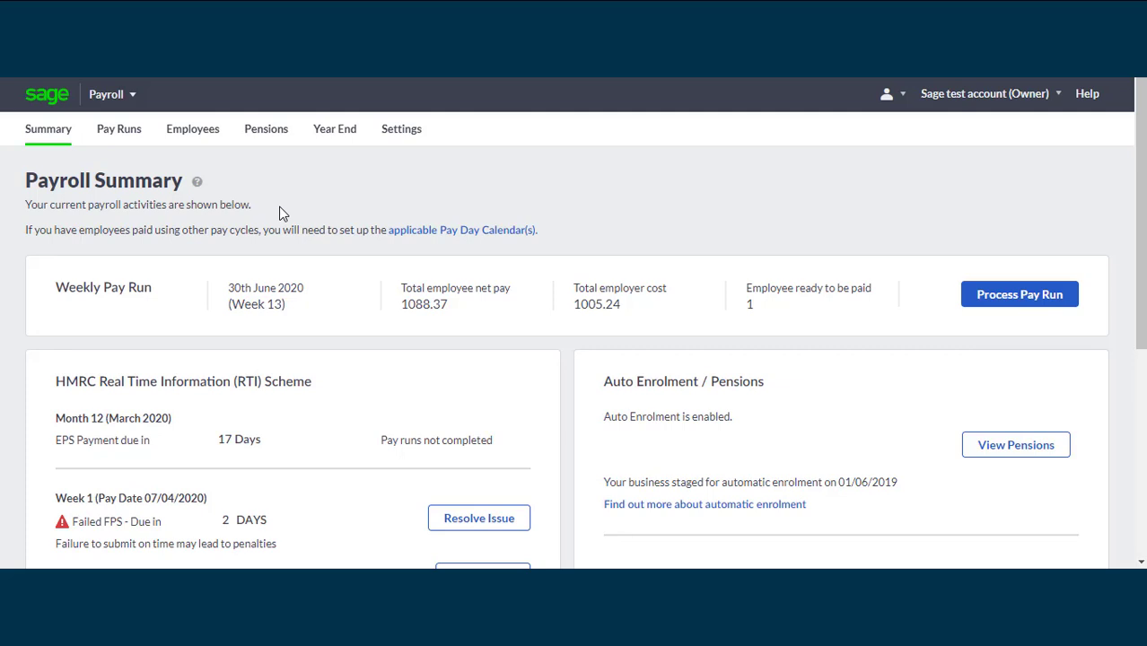
Reopen the 12 May 2020 (Week 6) pay run and go to the payment and EPS details in its HMRC RTI section
click(139, 145)
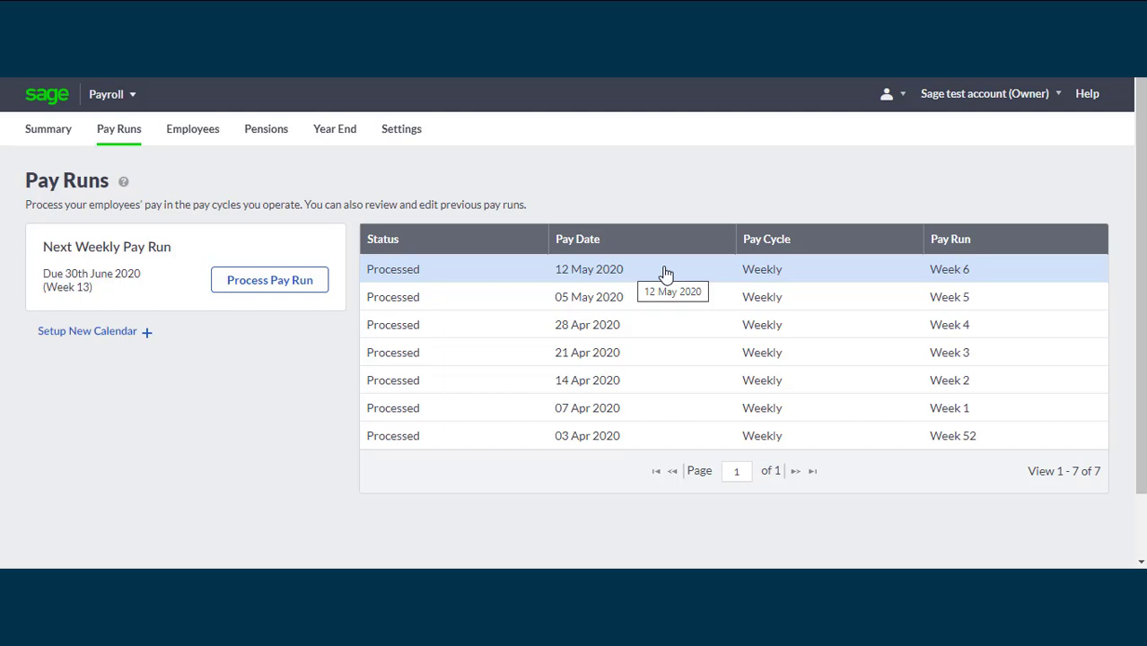
click(664, 271)
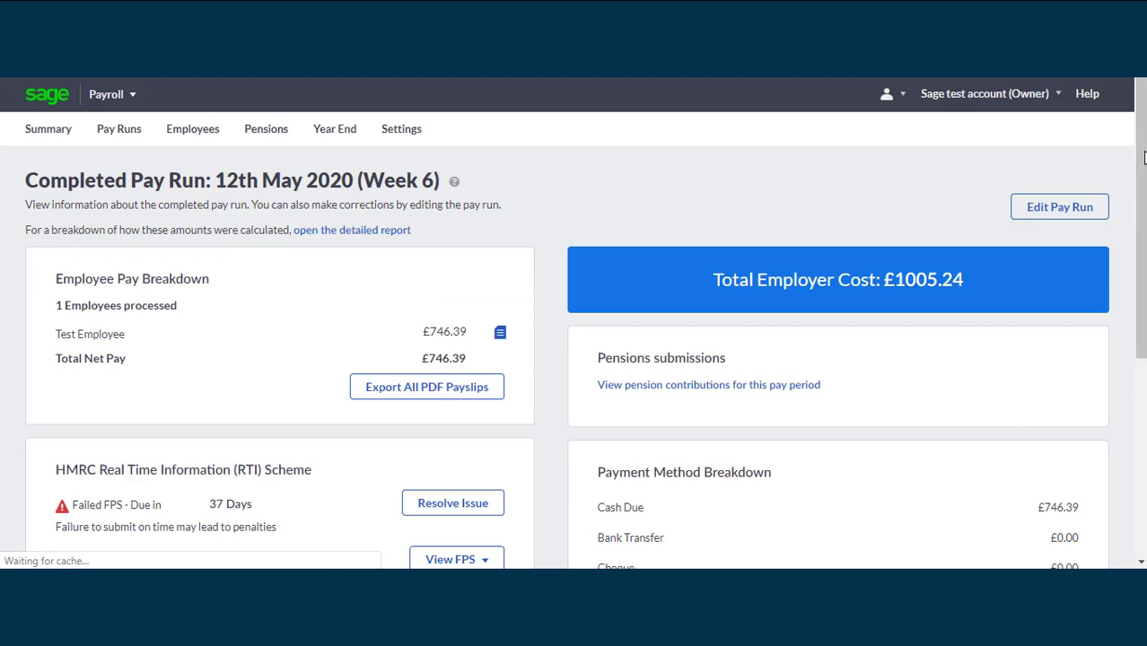
scroll(1142, 229, down, 3)
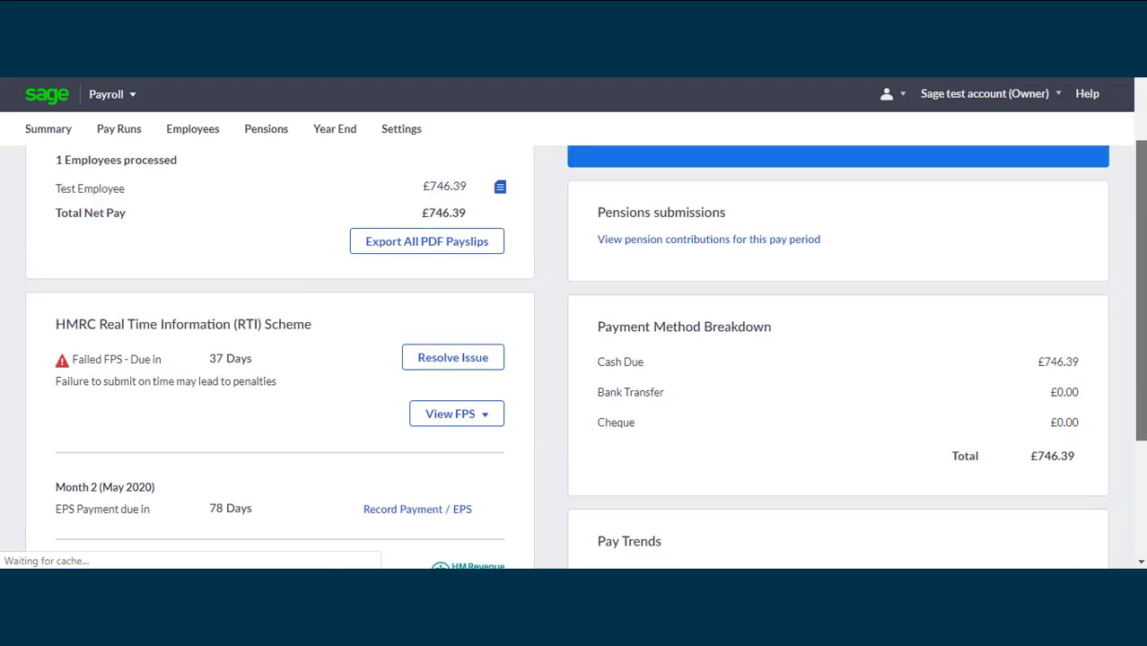
scroll(1143, 229, down, 1)
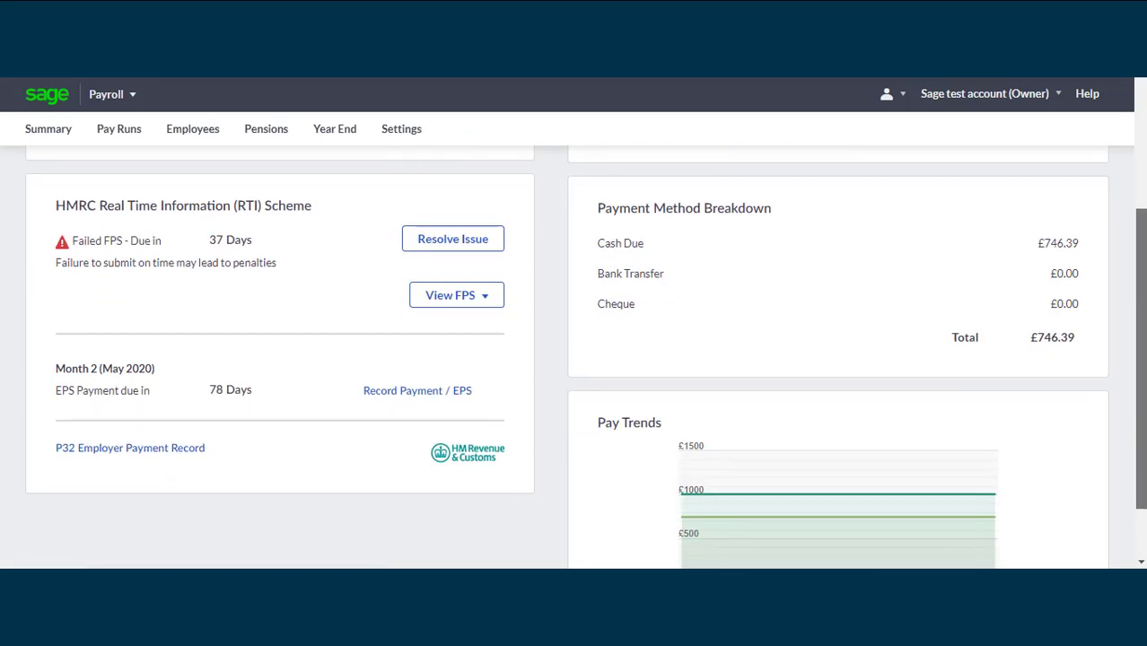